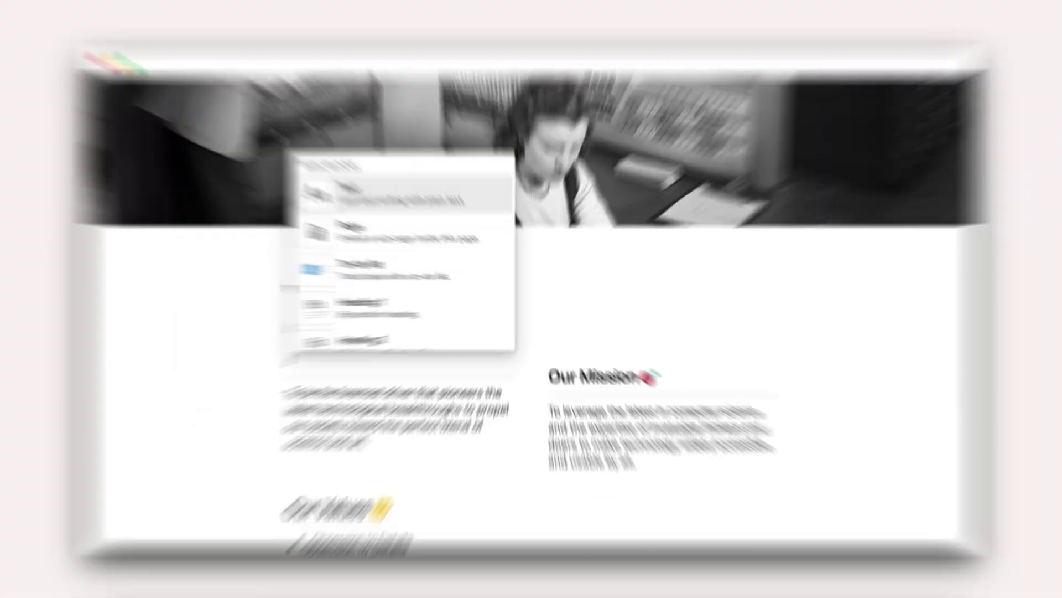
# - Add an 'Our Vision :eyes' Heading 2 and insert the Unsplash astronaut photo from a 'mission' search
pyautogui.press('Down')
pyautogui.press('Down')
pyautogui.press('Down')
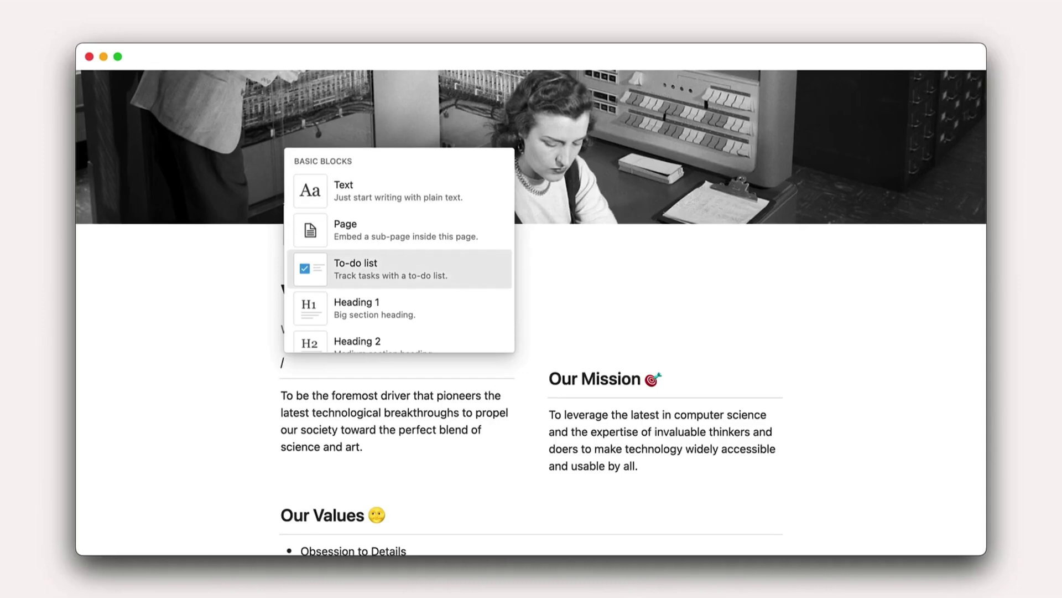
pyautogui.press('Down')
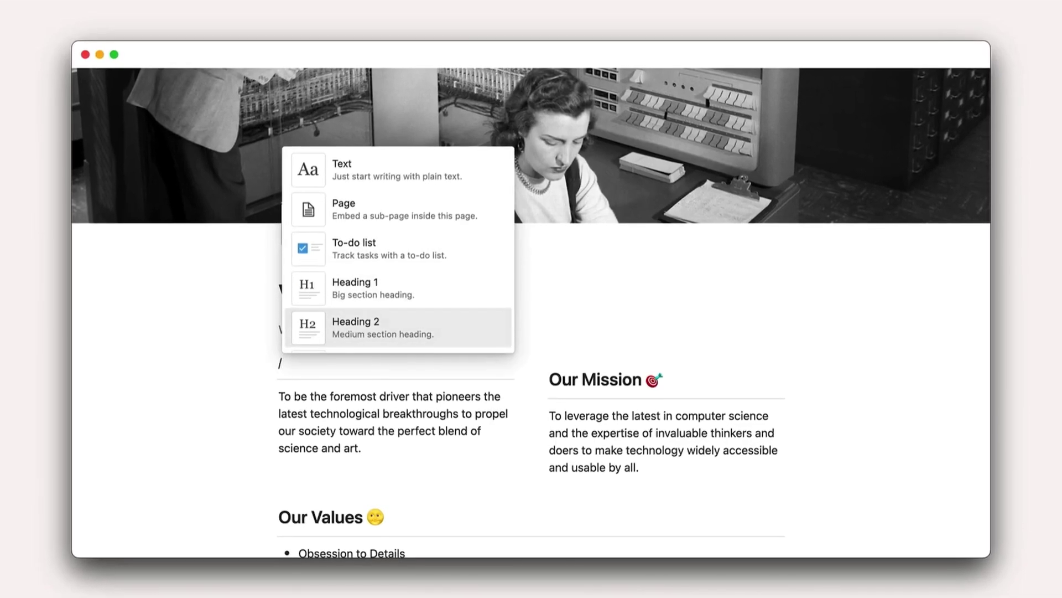
pyautogui.press('Return')
pyautogui.write('Our Visio')
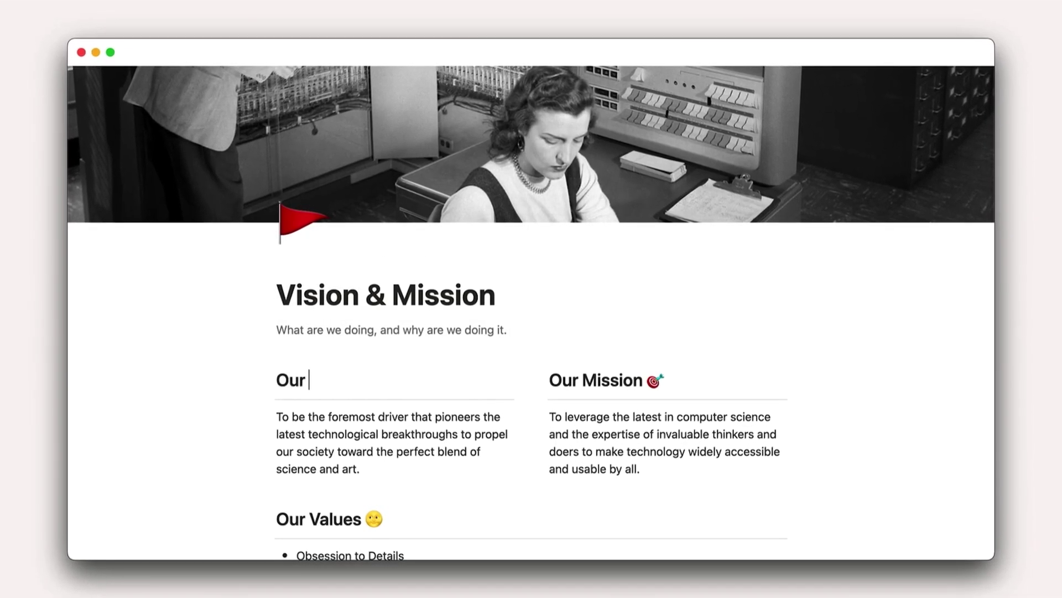
pyautogui.write('n :eyes')
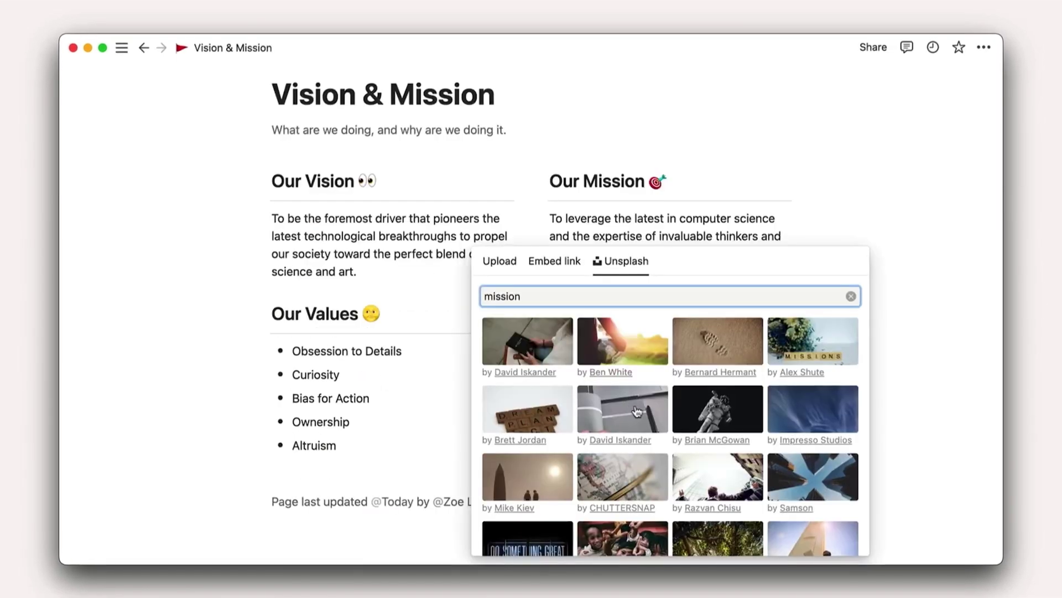
pyautogui.click(718, 413)
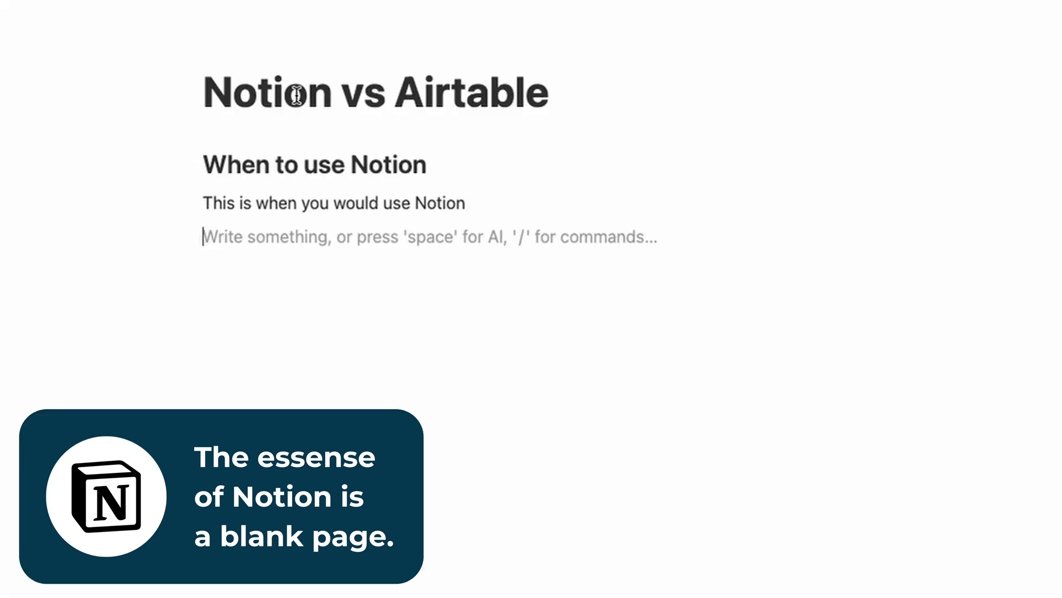
# - Finish the Reason bullets and upload the whalesync image below them
pyautogui.write('Reason 3')
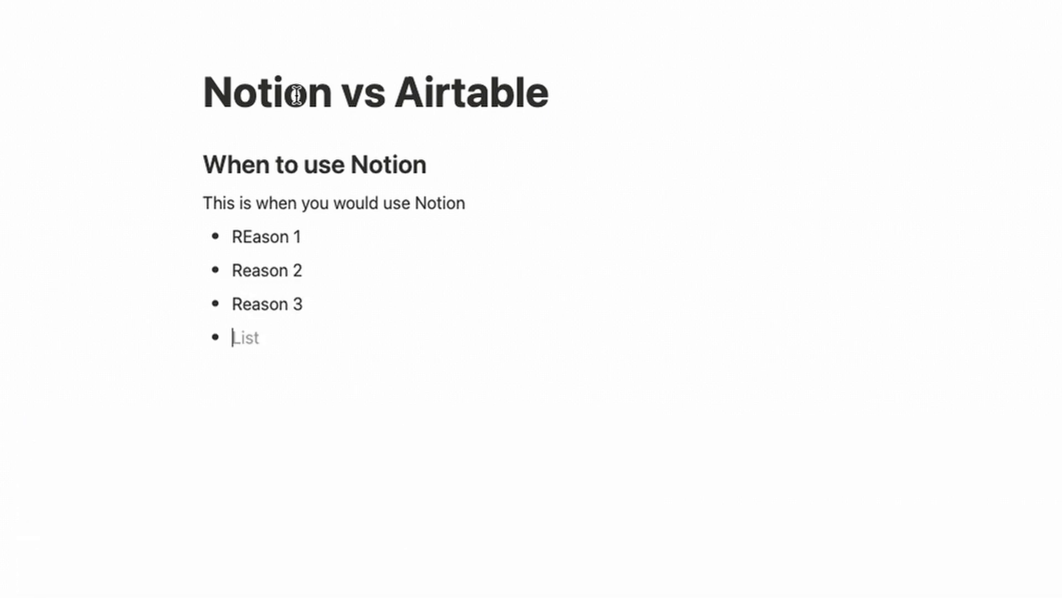
pyautogui.write('/image')
pyautogui.press('Return')
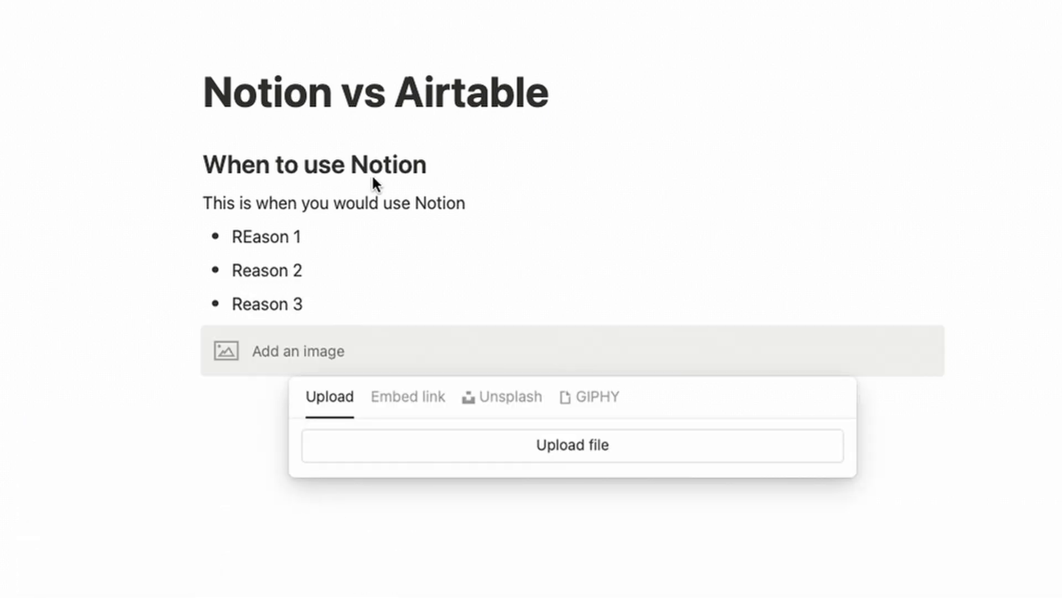
pyautogui.click(413, 460)
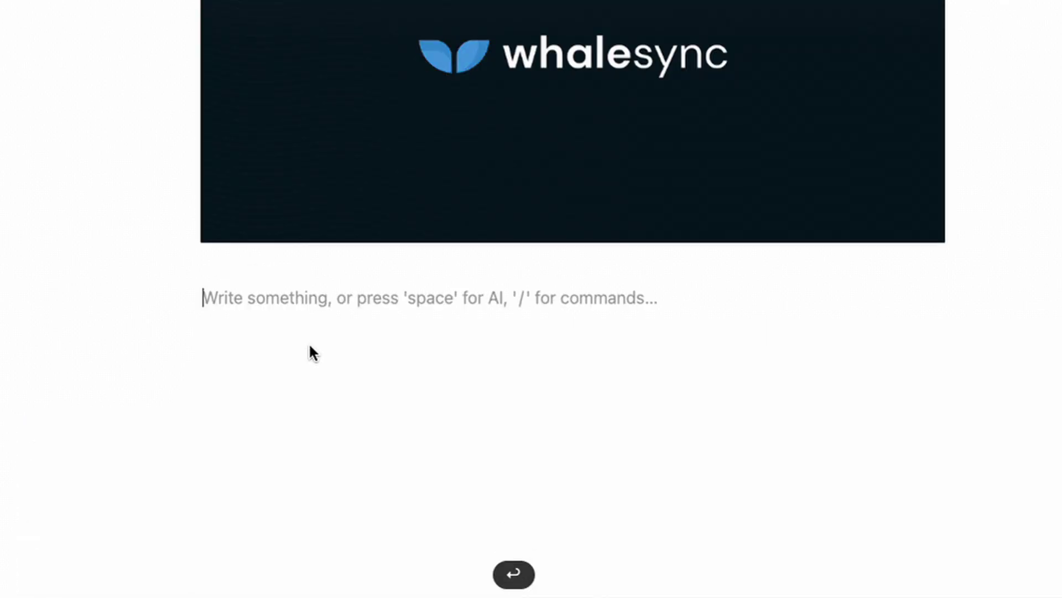
# - Insert an inline table titled 'Database' and start naming its first row 'Record'
pyautogui.write('/database')
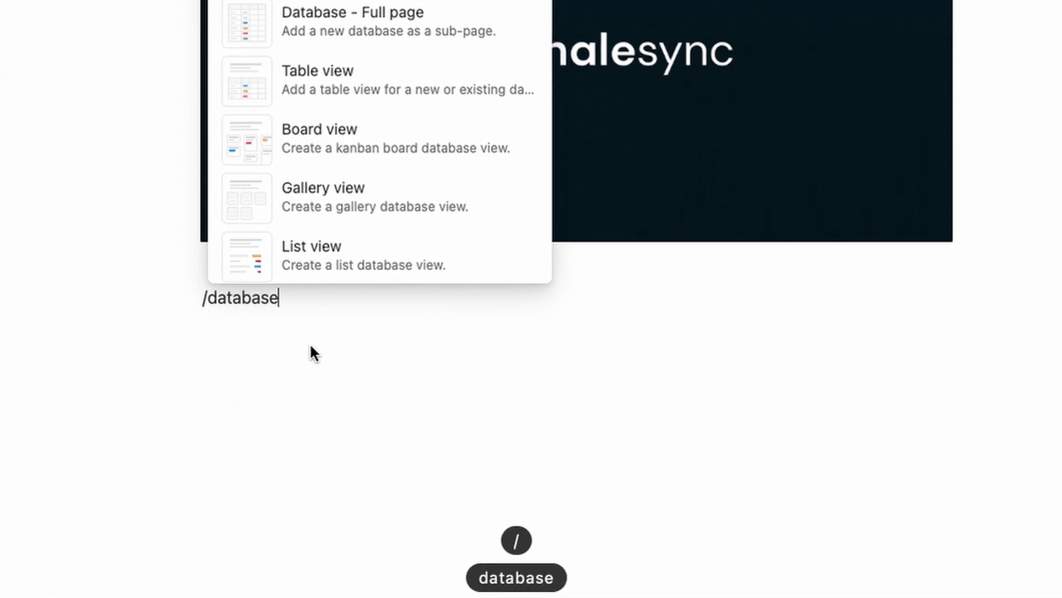
pyautogui.press('Return')
pyautogui.write('Th')
pyautogui.press('BackSpace')
pyautogui.press('BackSpace')
pyautogui.write('Database')
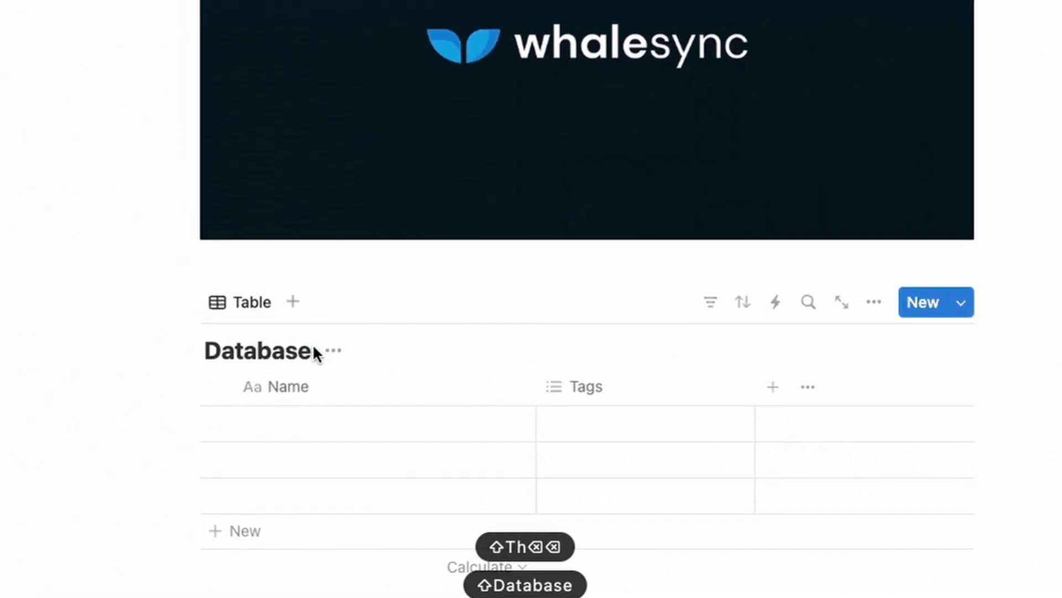
pyautogui.click(304, 424)
pyautogui.write('Recor')
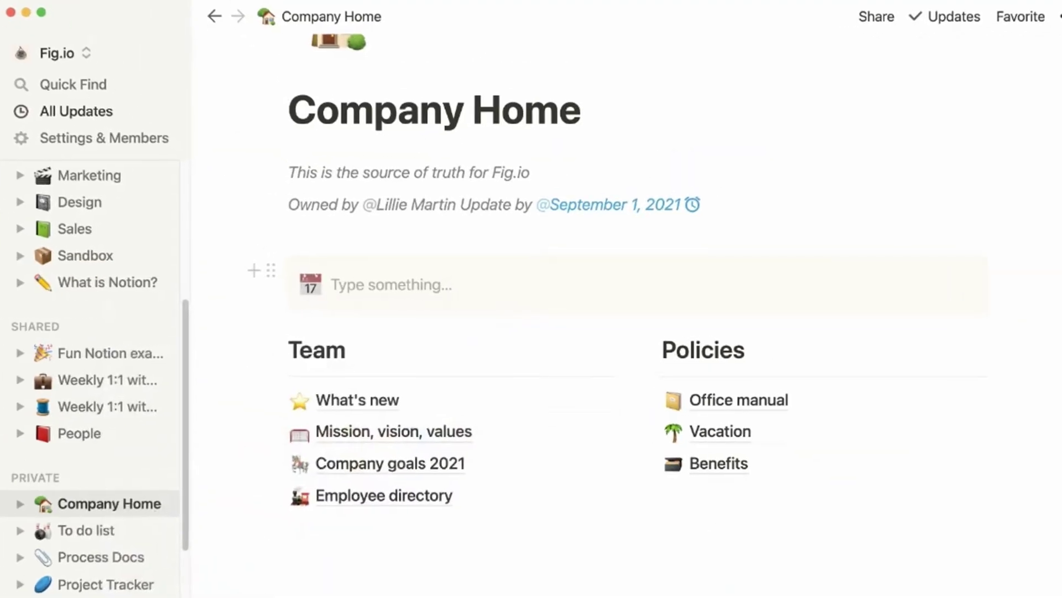
# - Type 'Please check out' in the callout with an @ link to Company goals 2021, then scroll What's New
pyautogui.write('Please check out ')
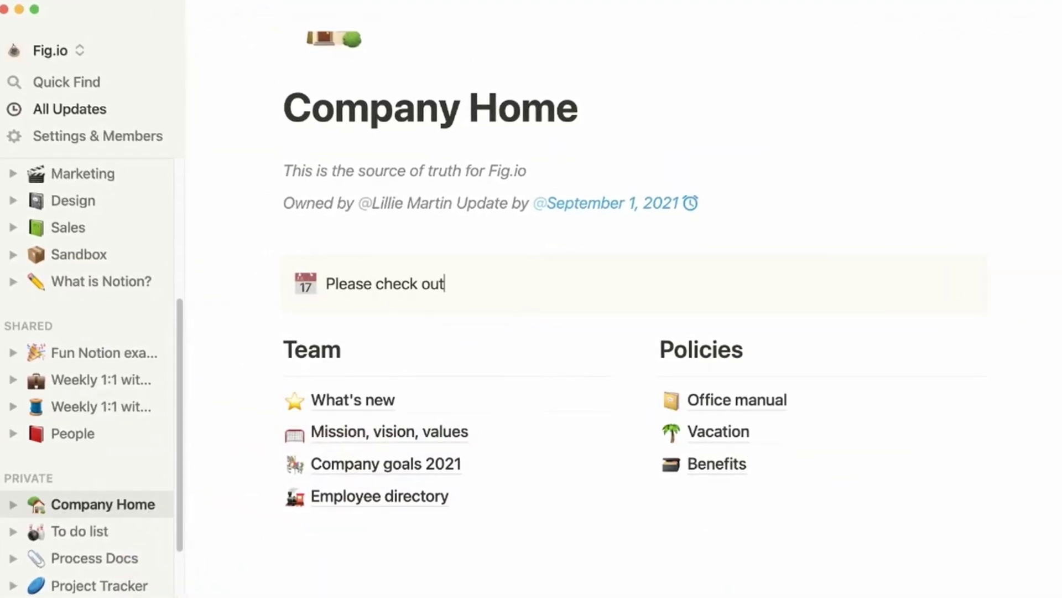
pyautogui.write('@')
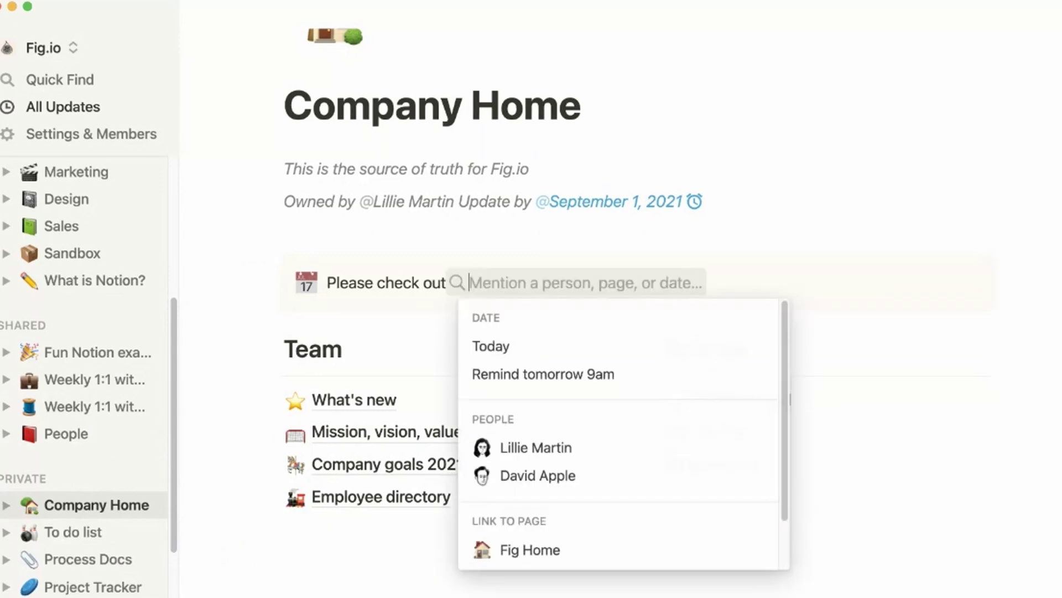
pyautogui.write('company goals 2021')
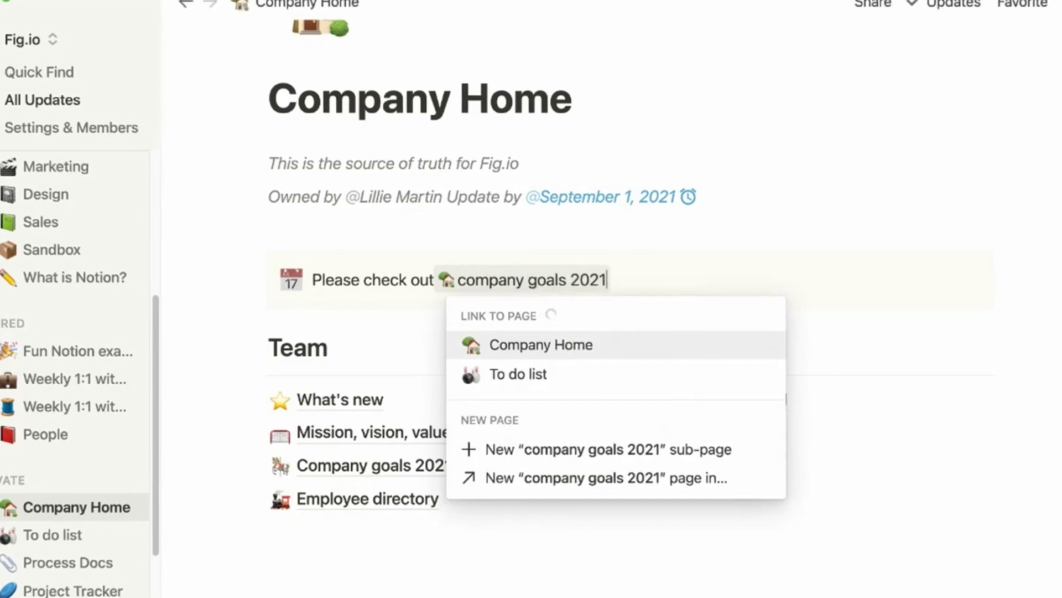
pyautogui.press('Return')
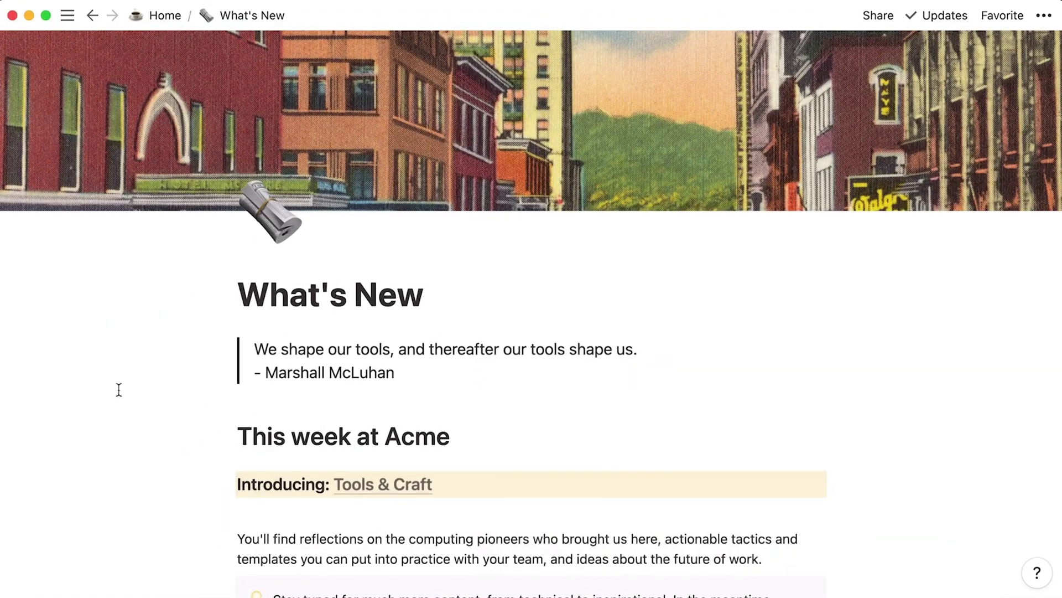
pyautogui.scroll(-6, 119, 390)
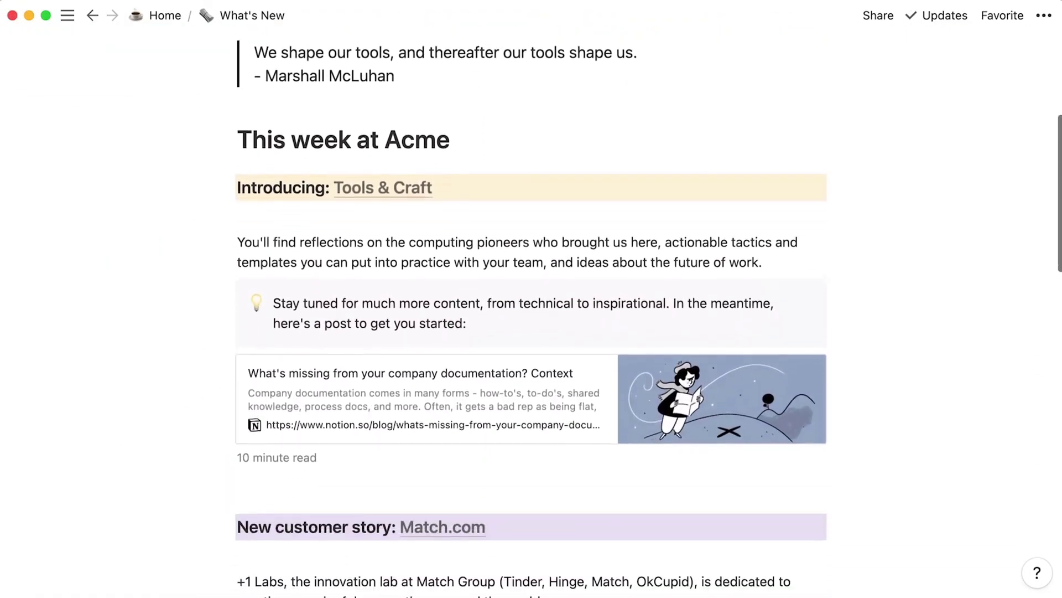
pyautogui.scroll(-7, 531, 313)
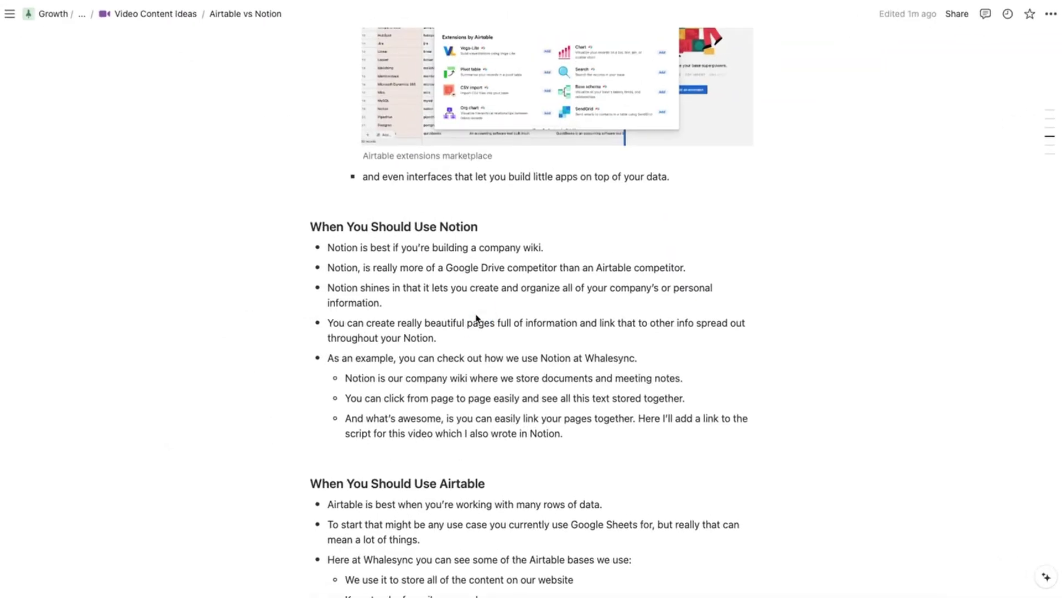
# - Open General > Home from the sidebar and scroll to Recent Documents and Recent Meetings
pyautogui.moveTo(5, 19)
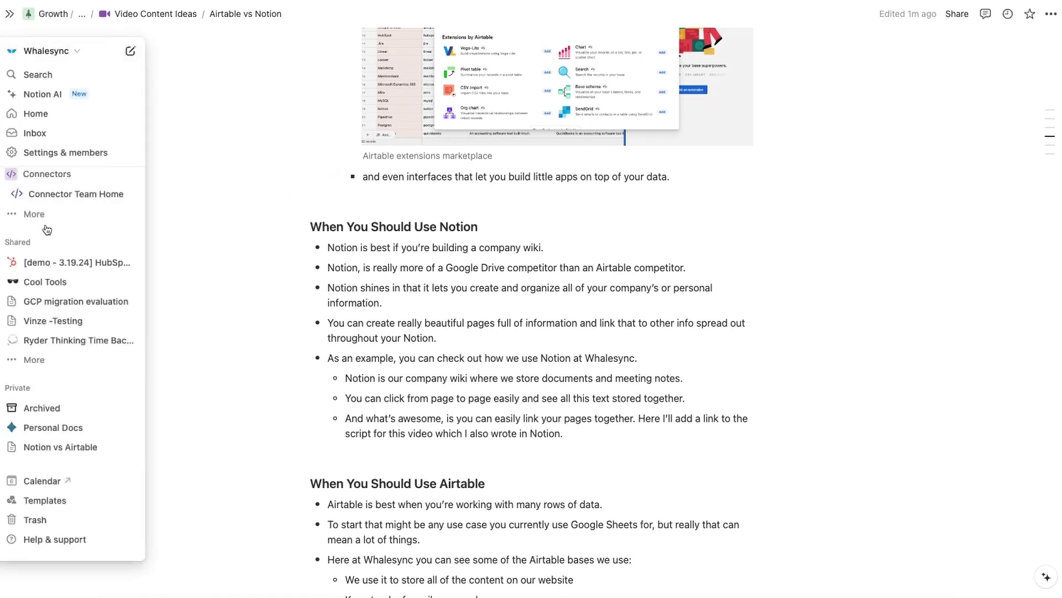
pyautogui.scroll(6, 47, 229)
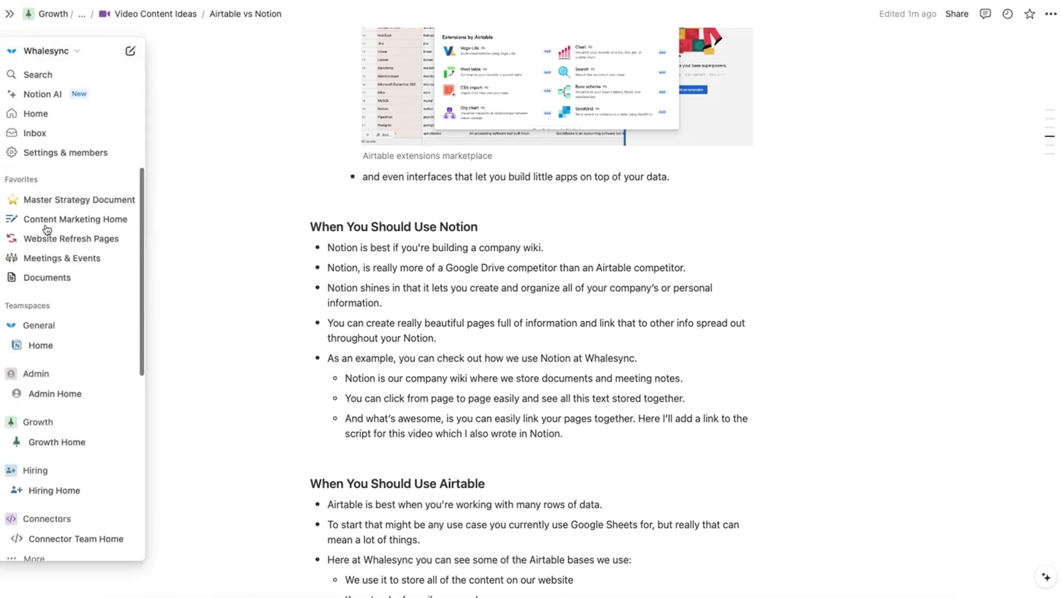
pyautogui.click(39, 347)
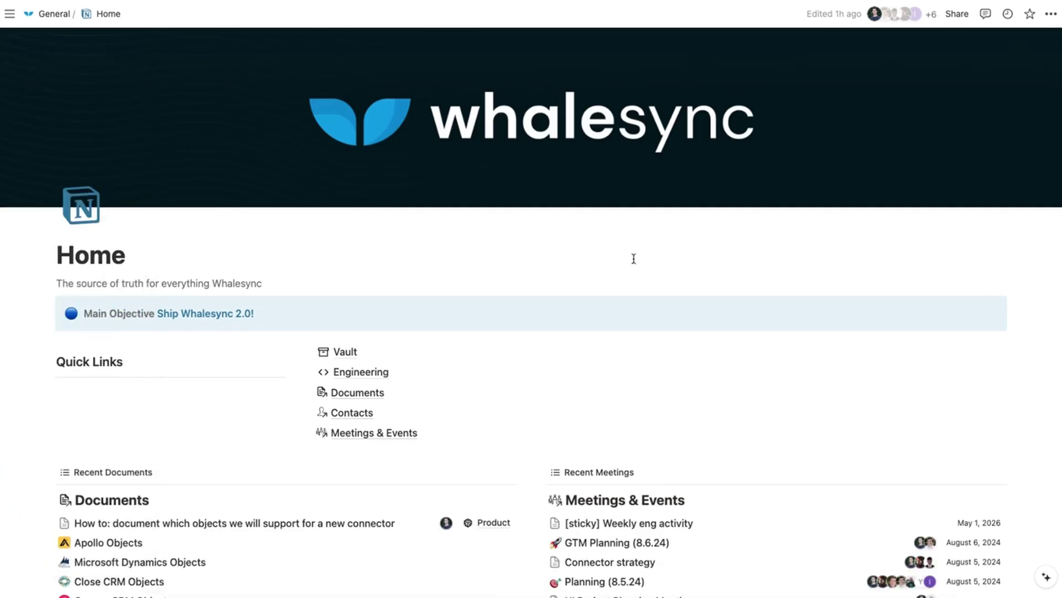
pyautogui.scroll(-4, 634, 258)
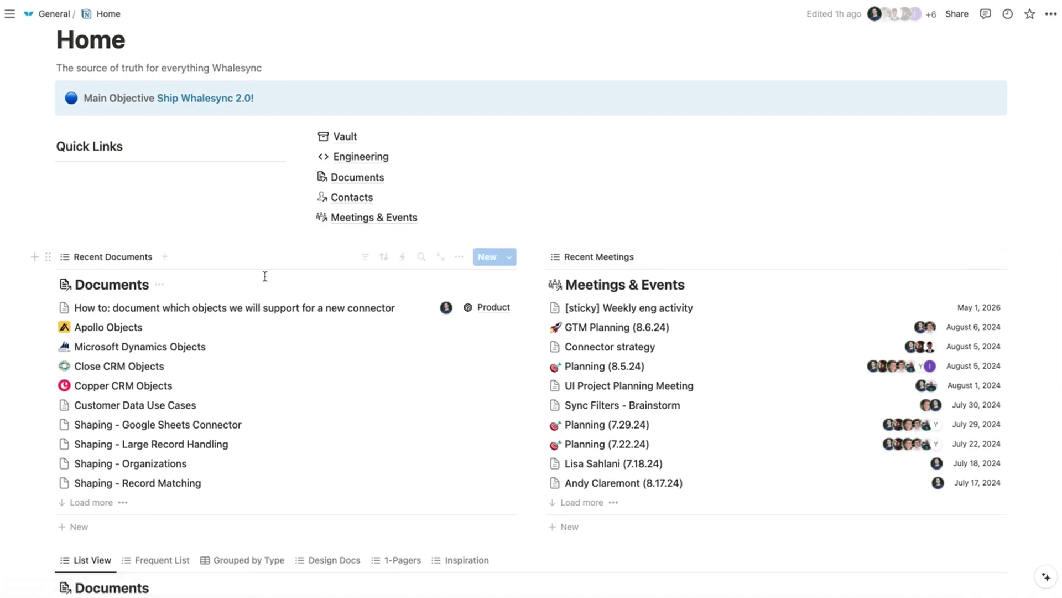
pyautogui.click(95, 327)
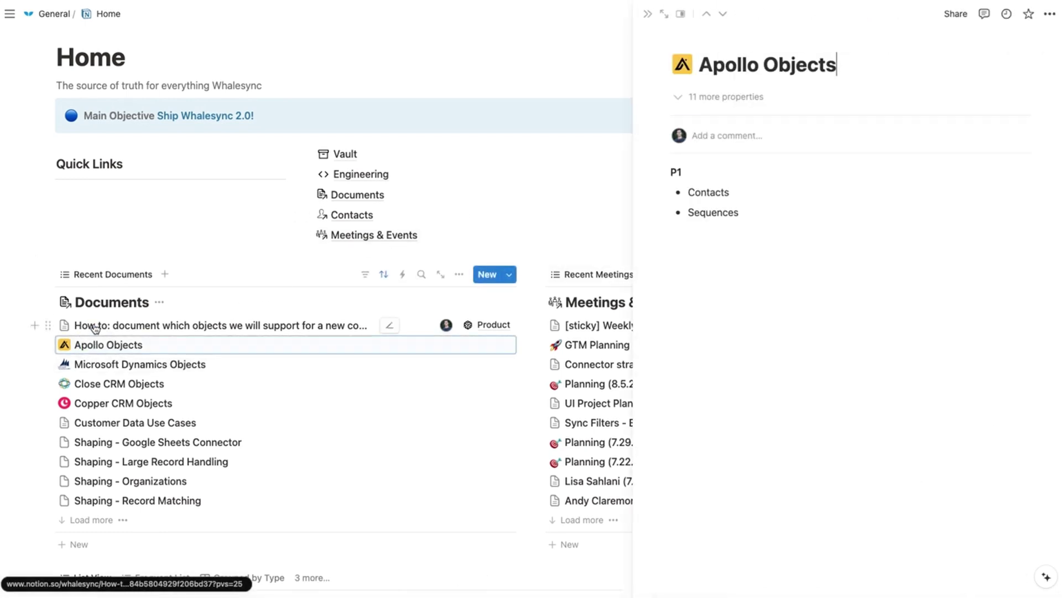
pyautogui.click(98, 367)
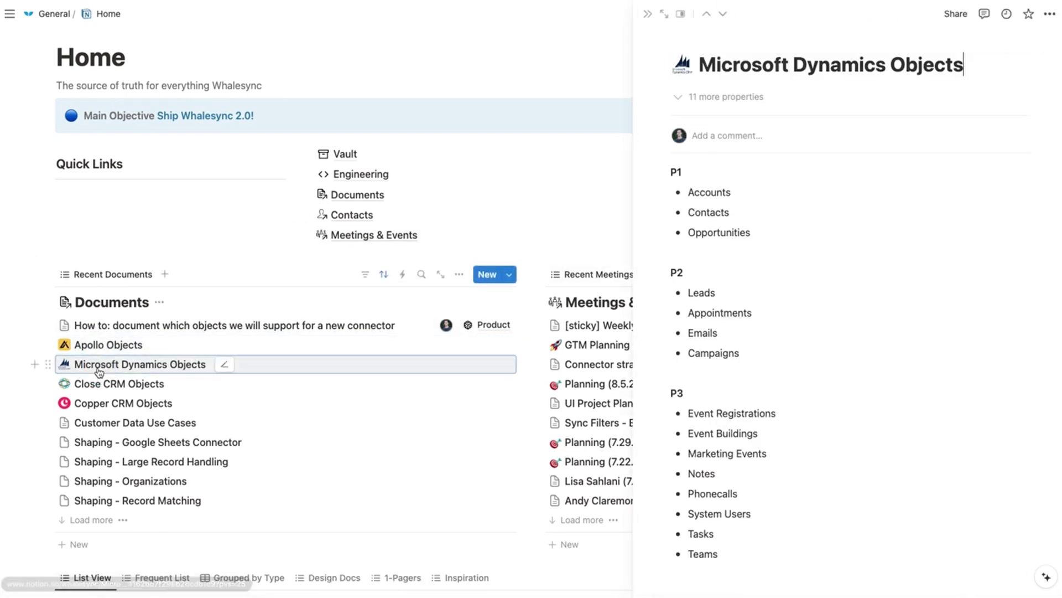
pyautogui.click(101, 383)
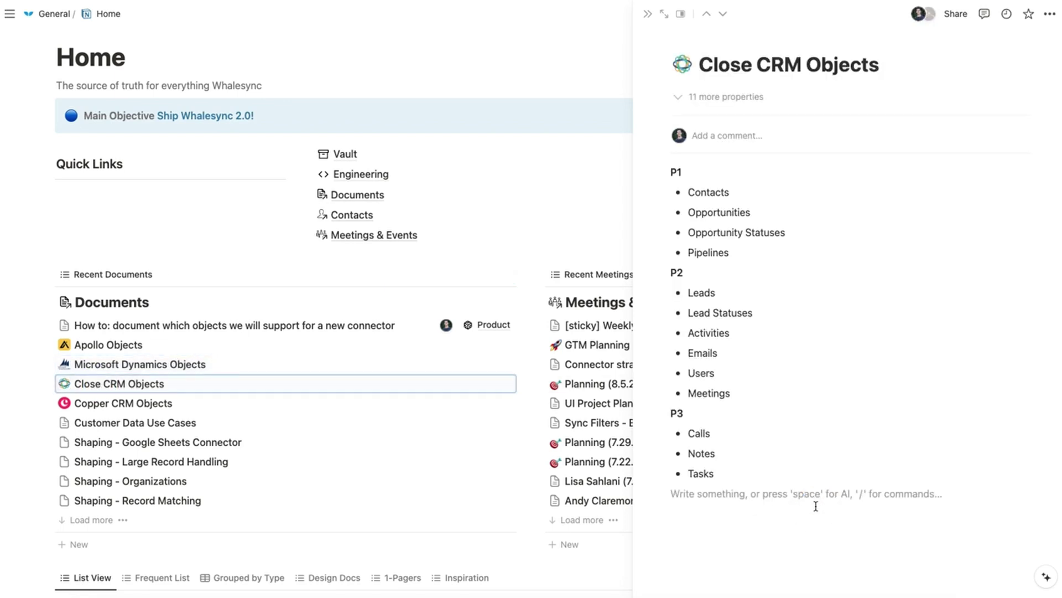
pyautogui.write('air')
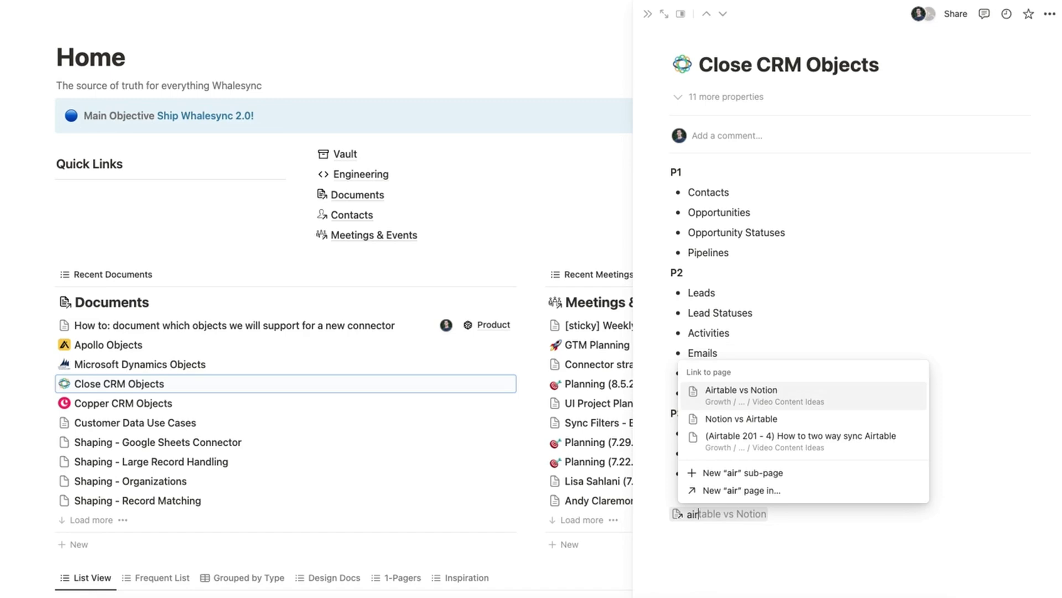
pyautogui.press('Return')
# - Open the linked Airtable vs Notion page and scroll down through it
pyautogui.click(624, 487)
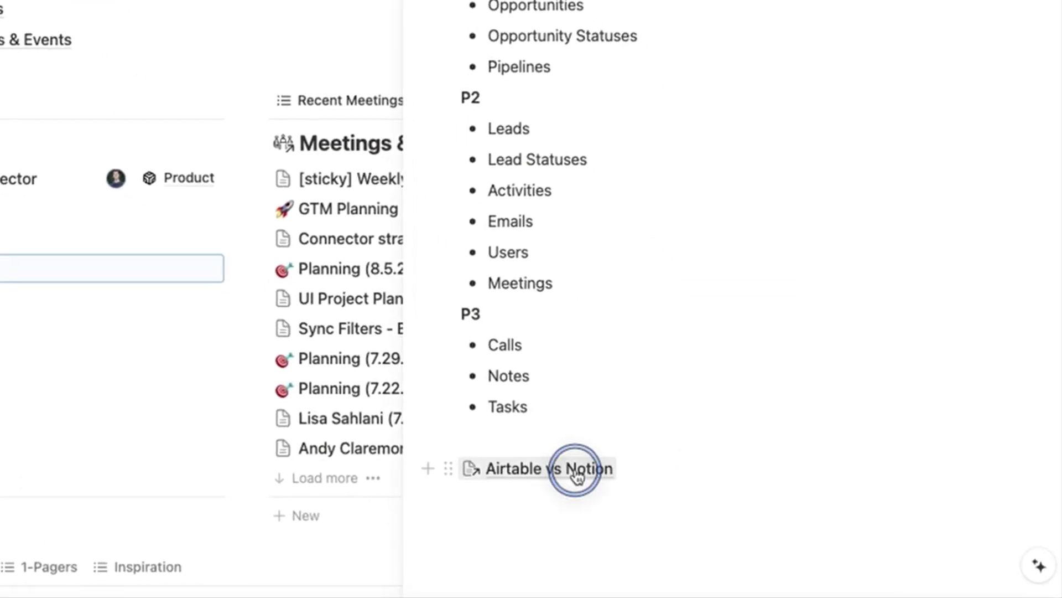
pyautogui.scroll(-5, 573, 468)
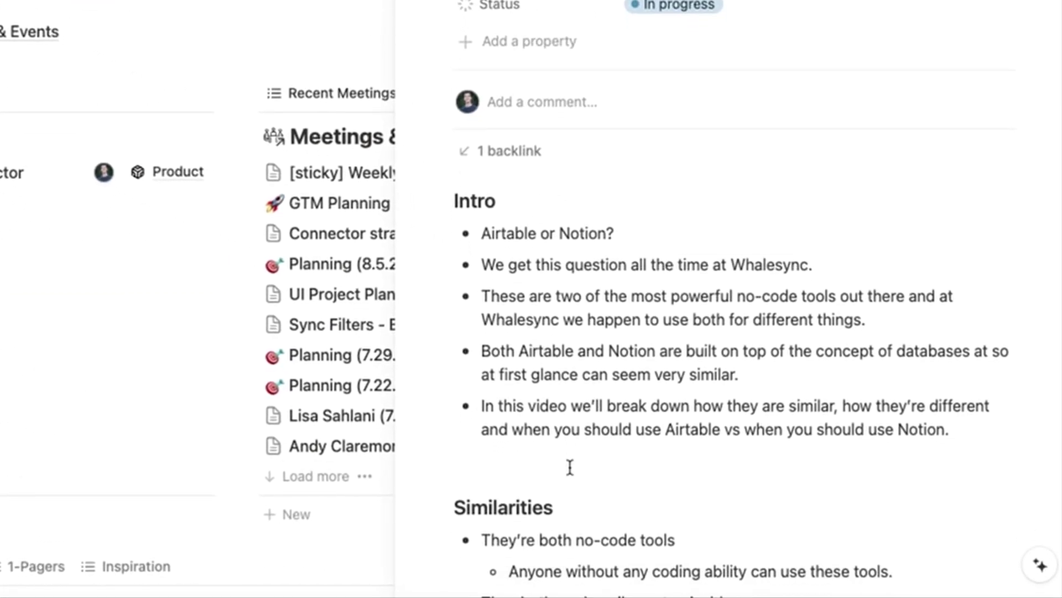
pyautogui.scroll(-6, 567, 468)
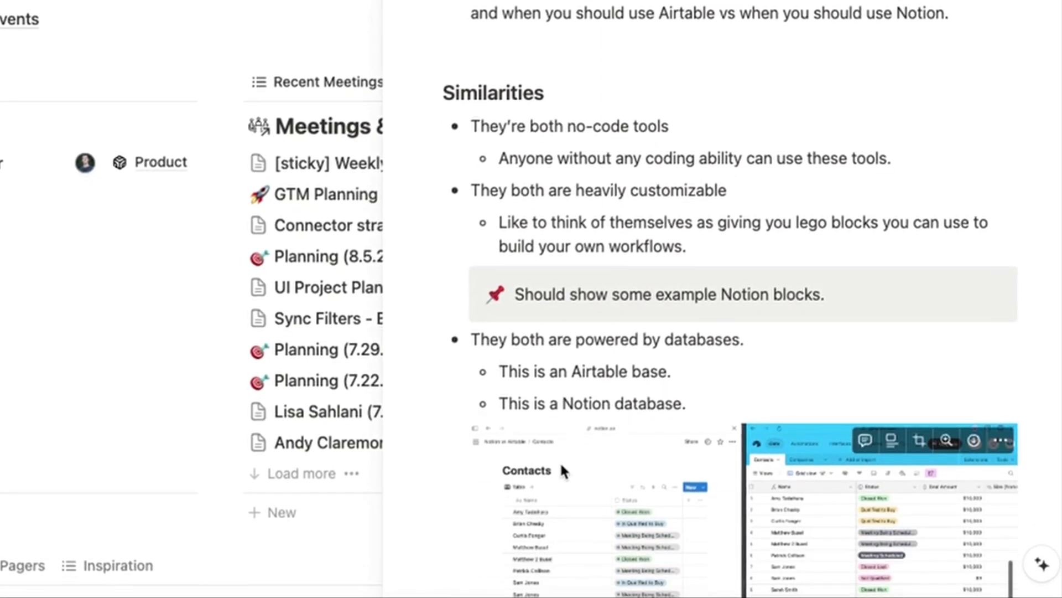
pyautogui.scroll(-10, 560, 464)
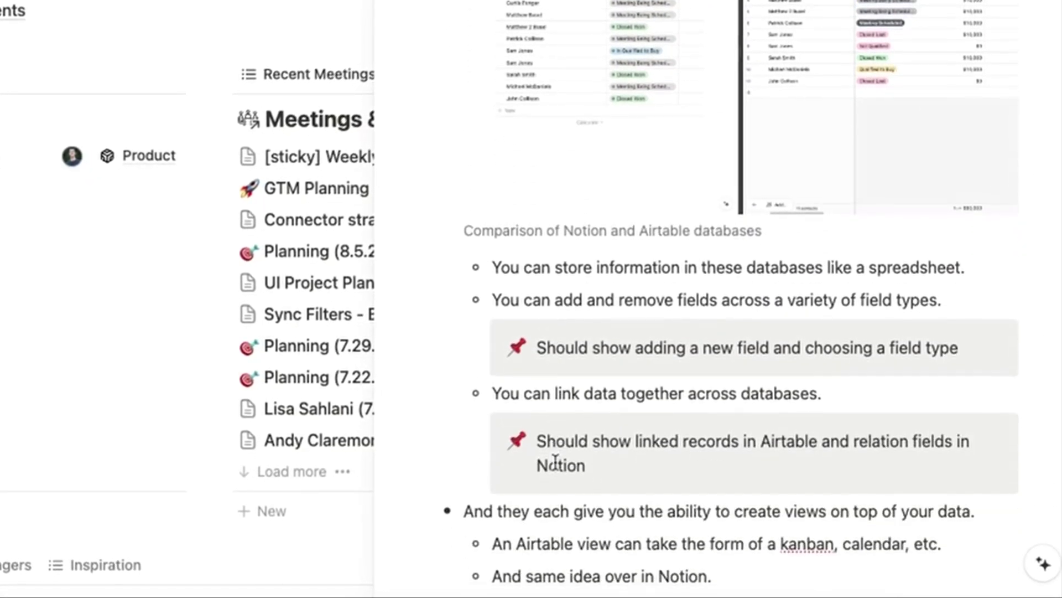
pyautogui.scroll(-2, 556, 460)
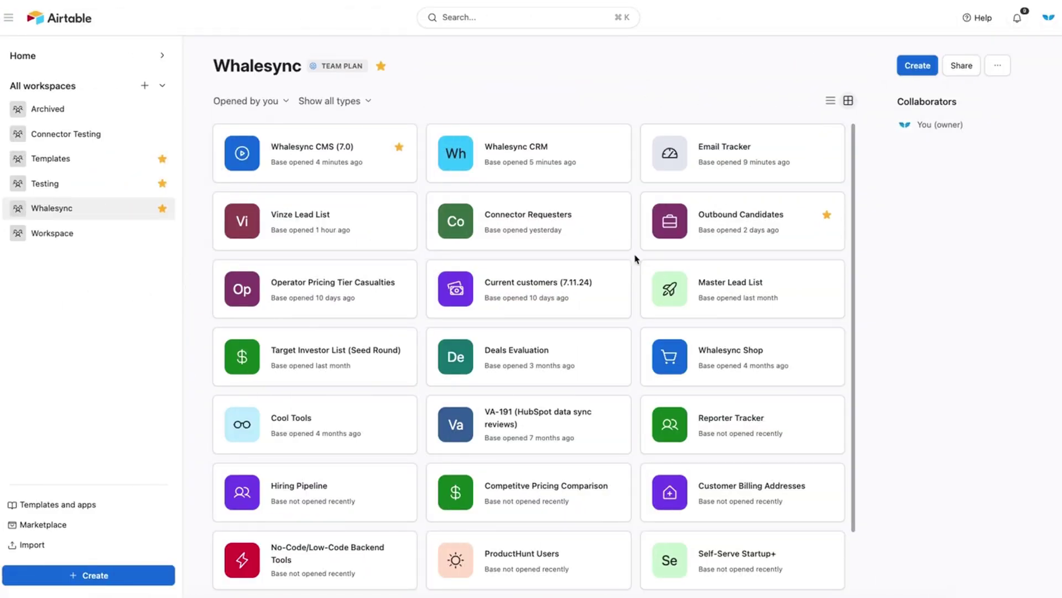
# - Open the Whalesync CMS (7.0) base from the workspace home
pyautogui.scroll(-2, 636, 258)
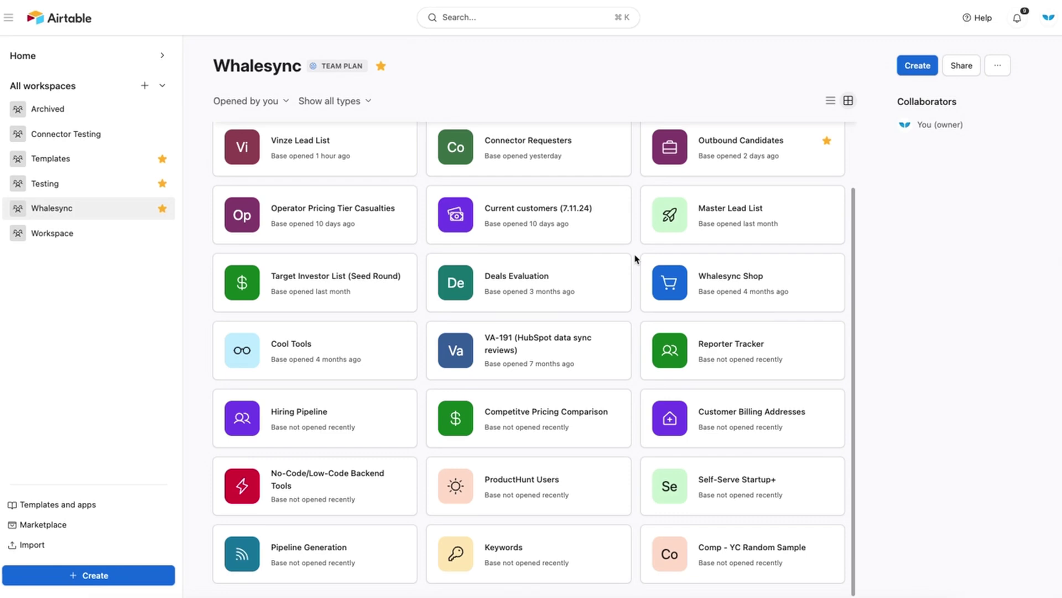
pyautogui.scroll(2, 635, 259)
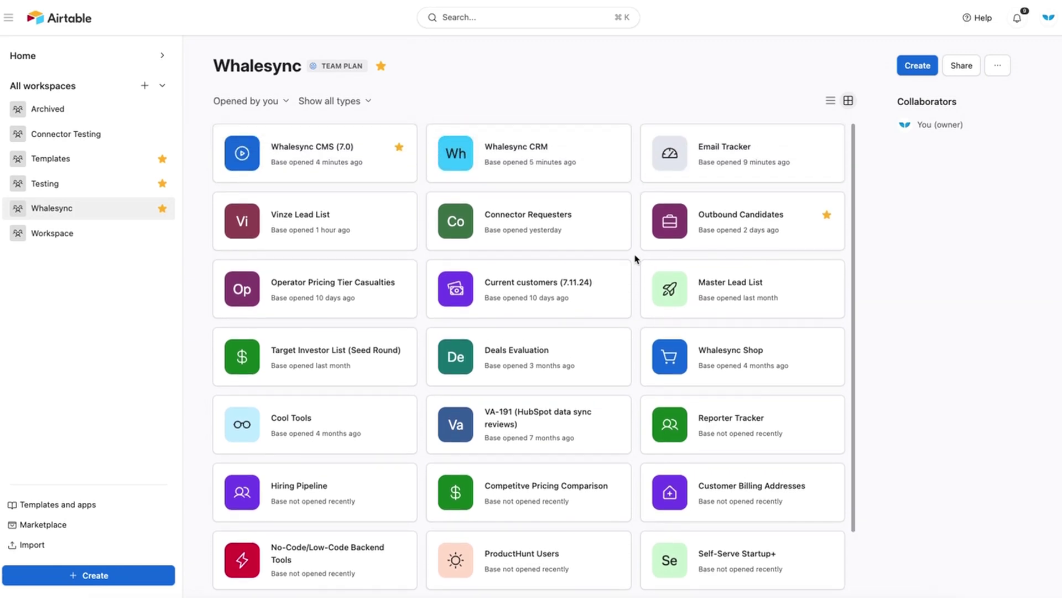
pyautogui.click(352, 178)
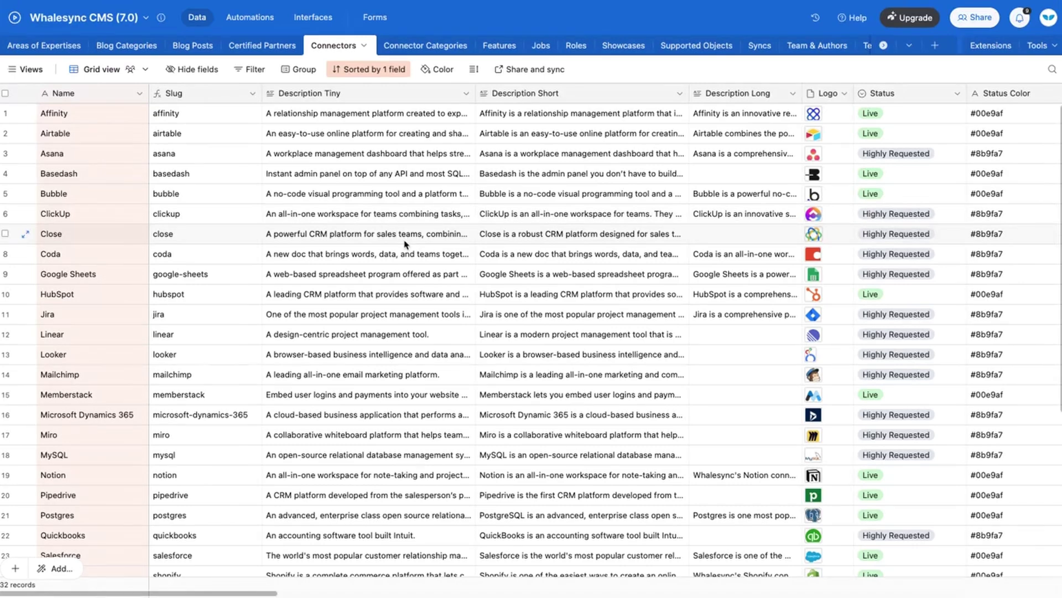
# - Scroll across the base's records, then switch via Blog Posts to the Blog Categories table
pyautogui.scroll(-8, 406, 244)
pyautogui.hscroll(10, 405, 244)
pyautogui.hscroll(10, 406, 244)
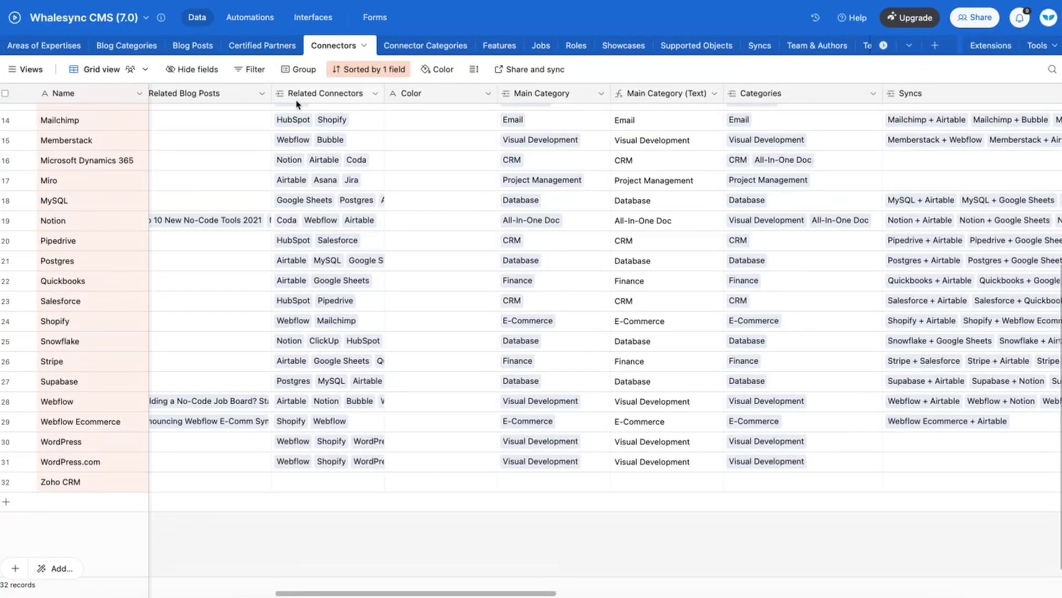
pyautogui.click(192, 46)
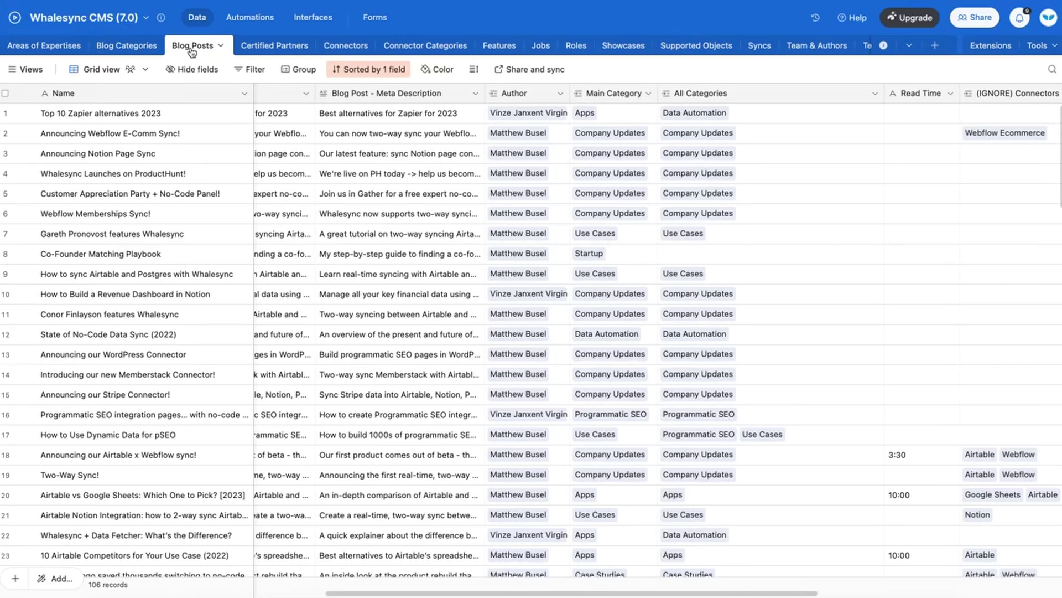
pyautogui.click(130, 45)
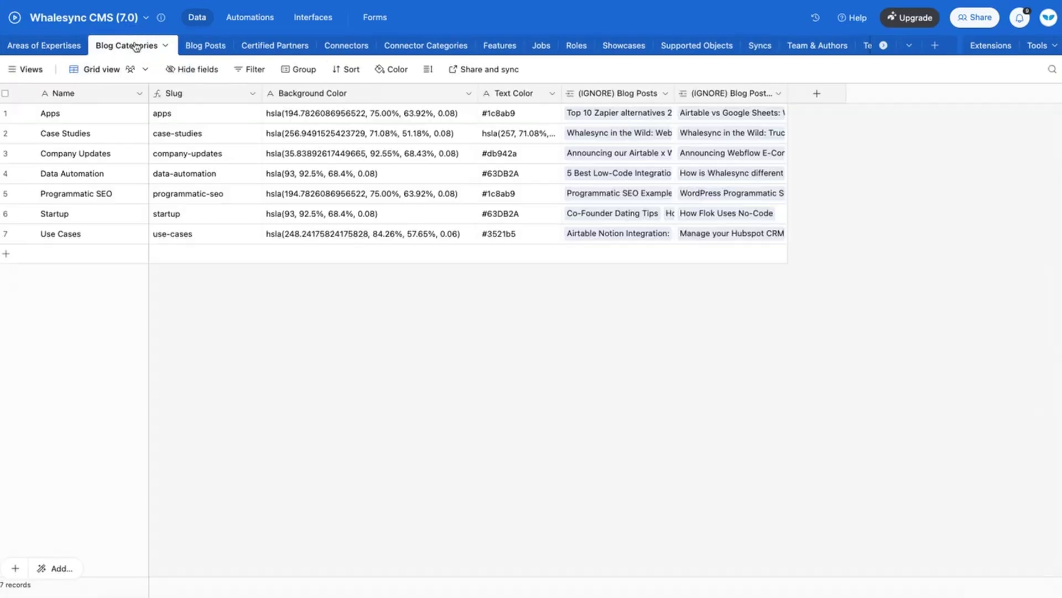